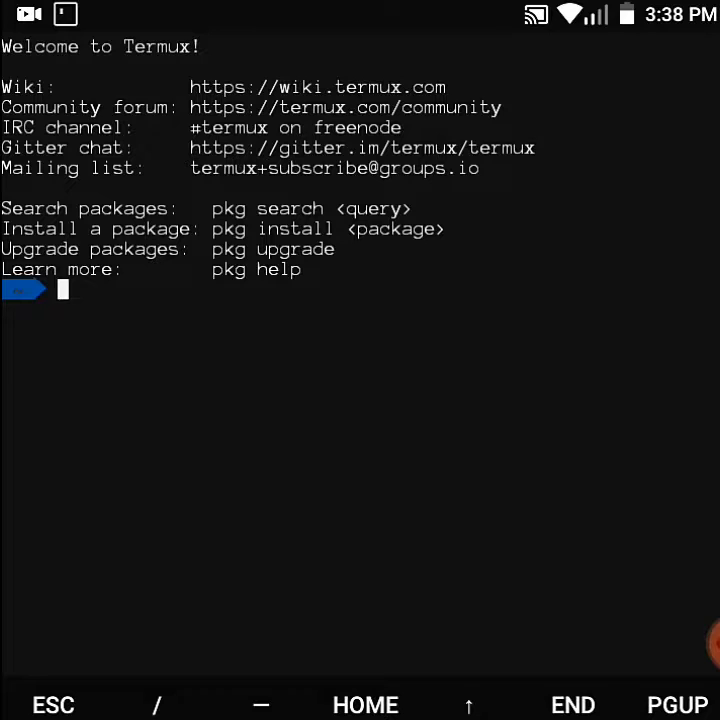
{"action": "type", "text": "pkg "}
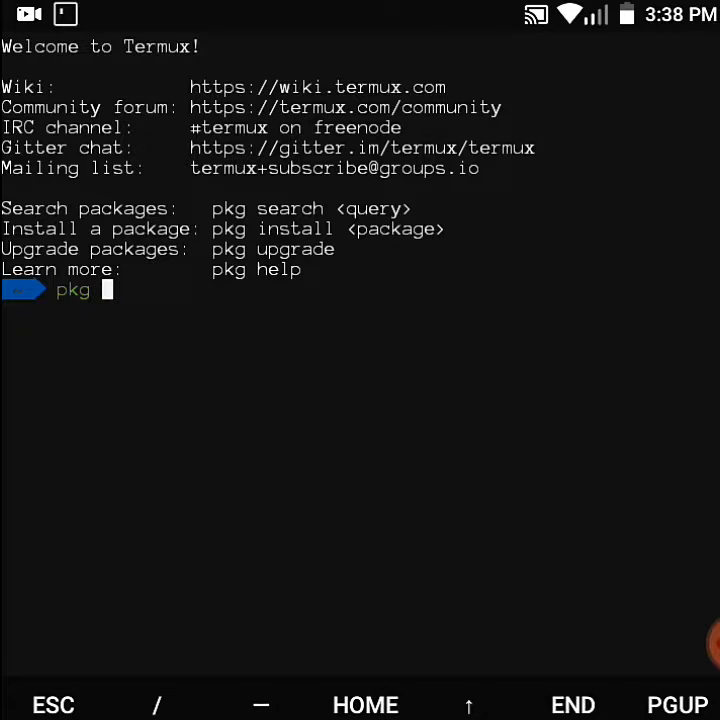
{"action": "type", "text": "update "}
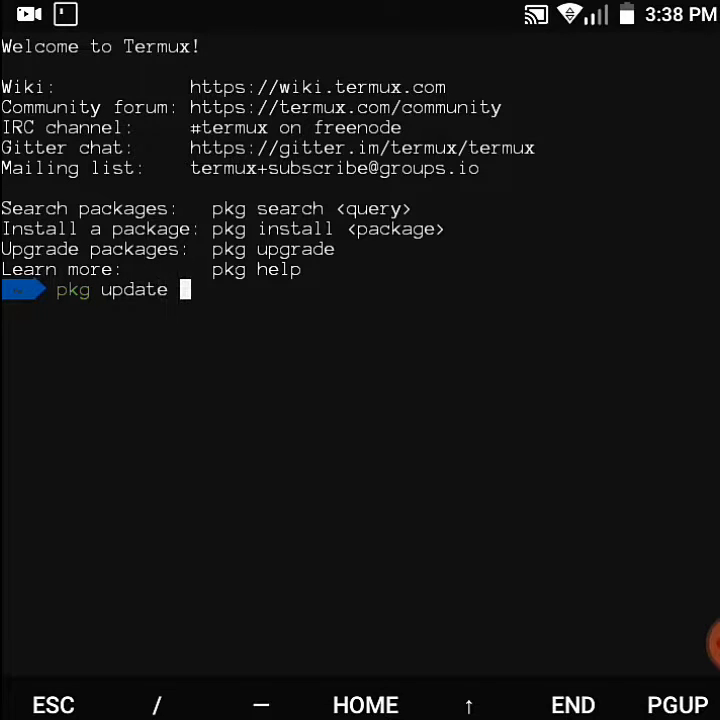
{"action": "type", "text": "&&"}
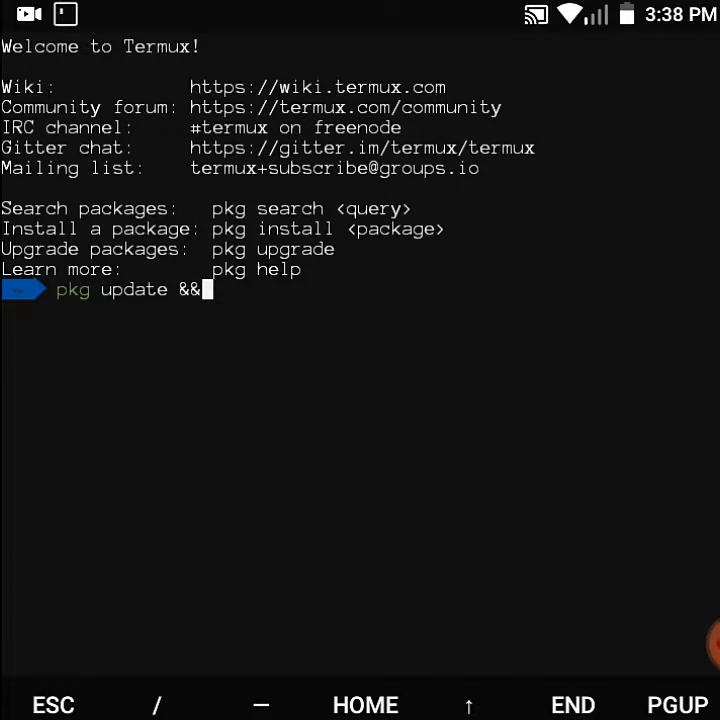
{"action": "type", "text": " upgrade"}
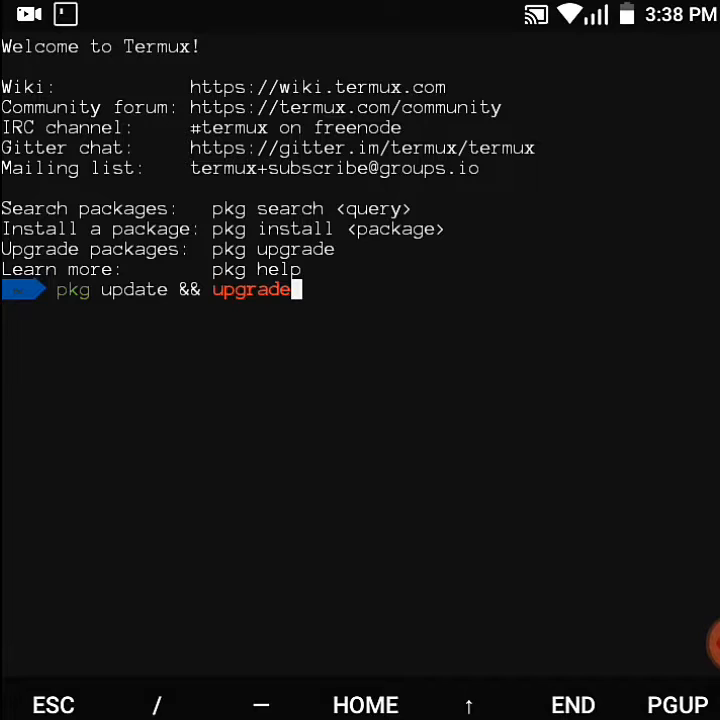
{"action": "type", "text": "666"}
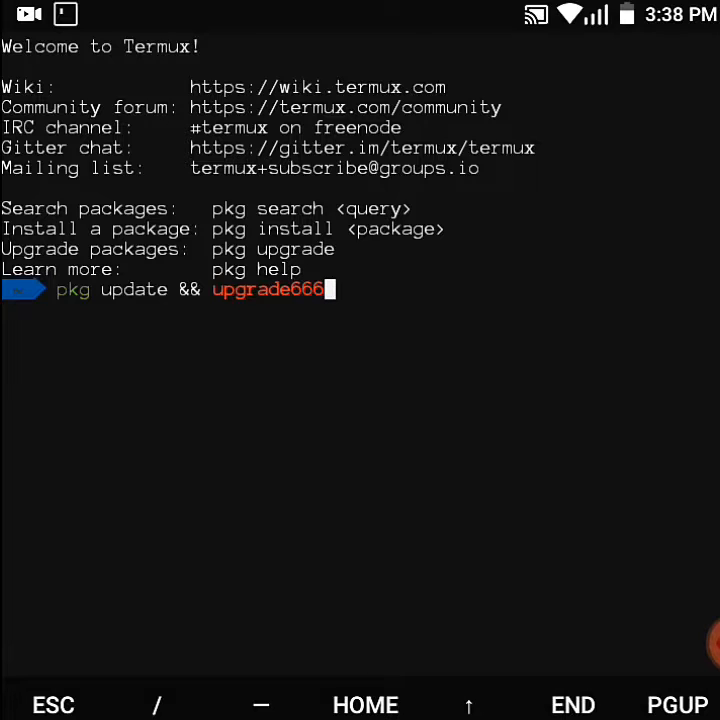
- Correct the typed pkg update && pkg upgrade command and run it, reporting everything up to date
{"action": "key", "text": "BackSpace"}
{"action": "key", "text": "BackSpace"}
{"action": "key", "text": "BackSpace"}
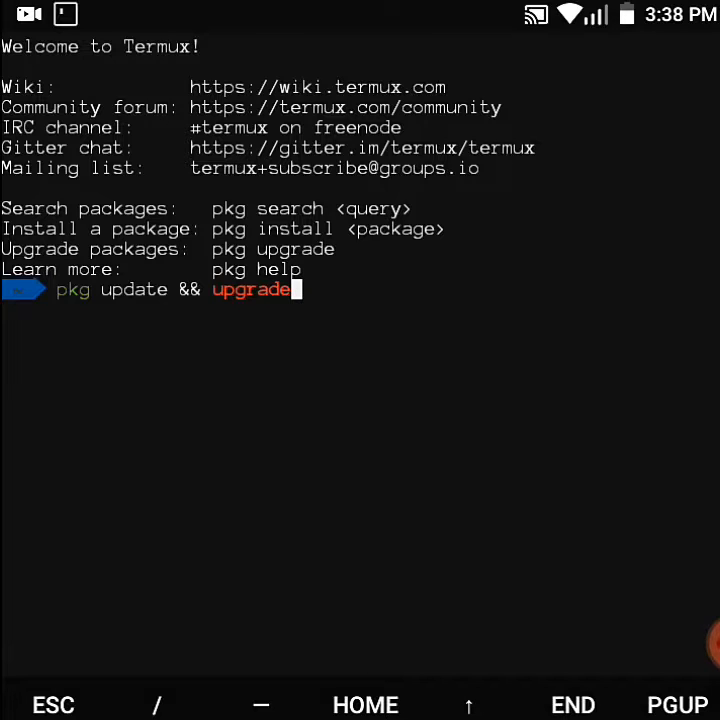
{"action": "key", "text": "Left"}
{"action": "key", "text": "Left"}
{"action": "key", "text": "Left"}
{"action": "key", "text": "Left"}
{"action": "key", "text": "Left"}
{"action": "key", "text": "Left"}
{"action": "key", "text": "Left"}
{"action": "type", "text": "pkg"}
{"action": "key", "text": "Return"}
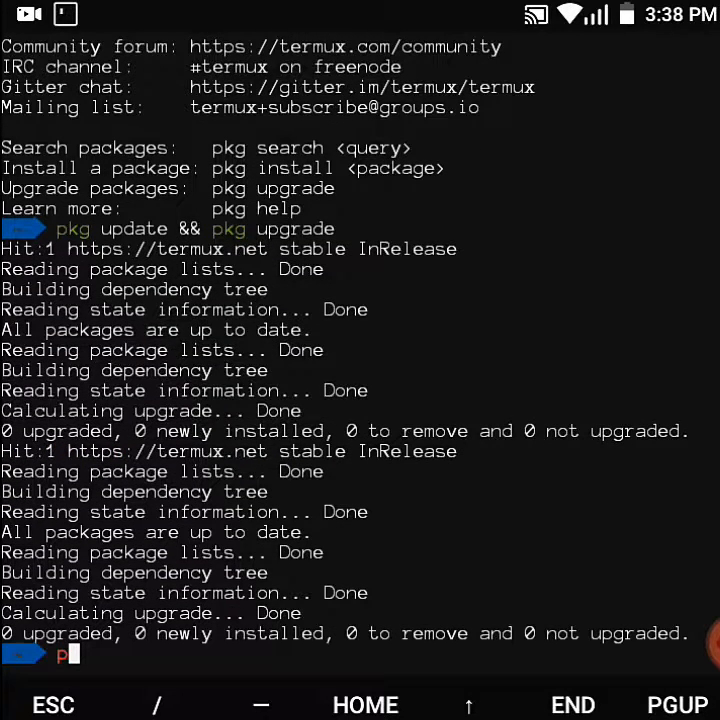
{"action": "type", "text": "pkg install "}
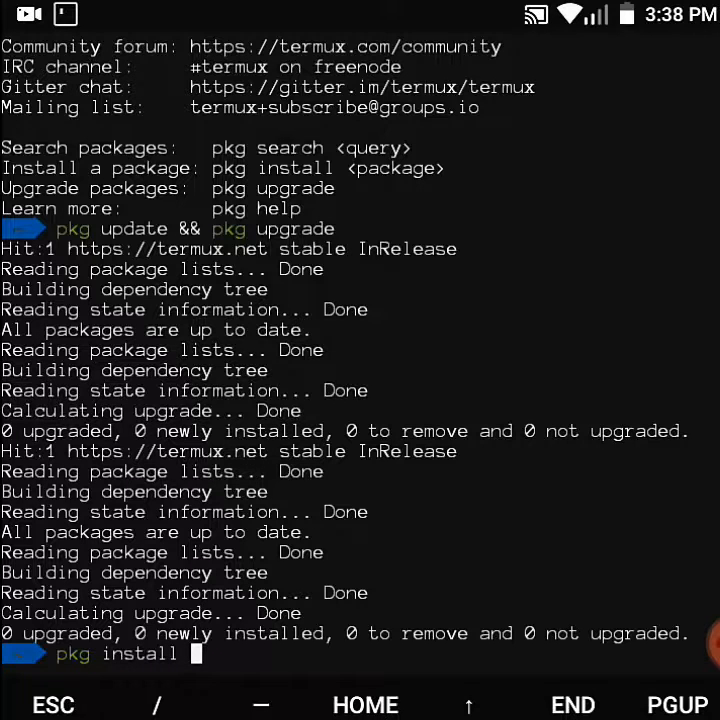
{"action": "type", "text": "cmatrix"}
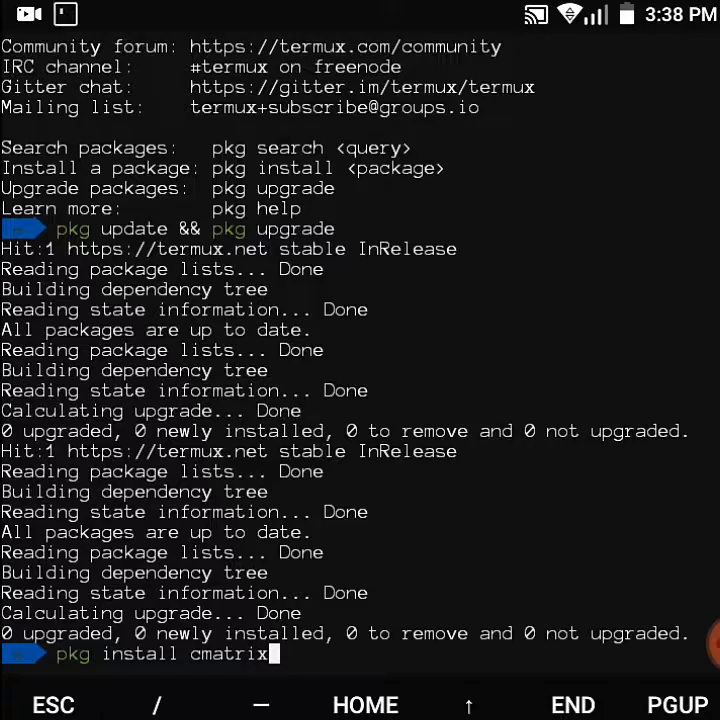
- Run pkg install cmatrix, completing setup of cmatrix 1.2b
{"action": "key", "text": "Return"}
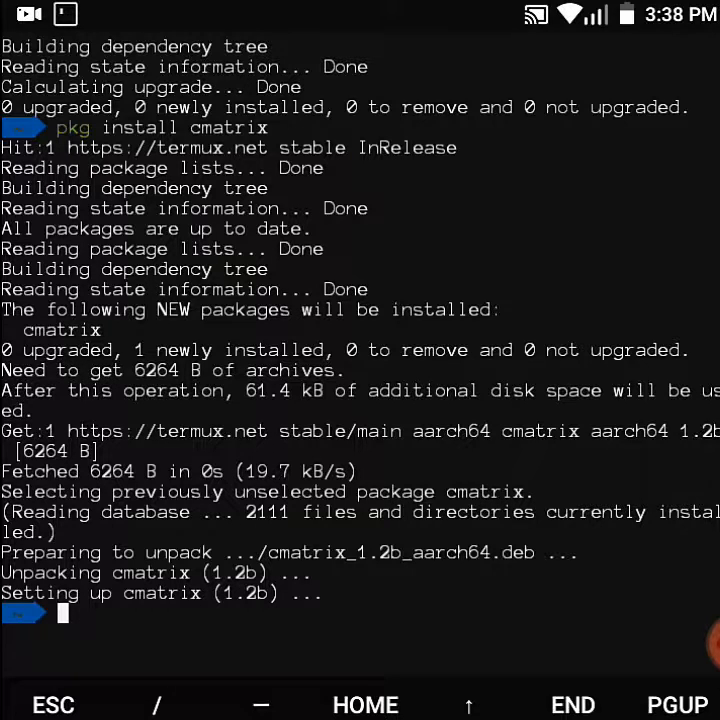
{"action": "type", "text": "cmatrix"}
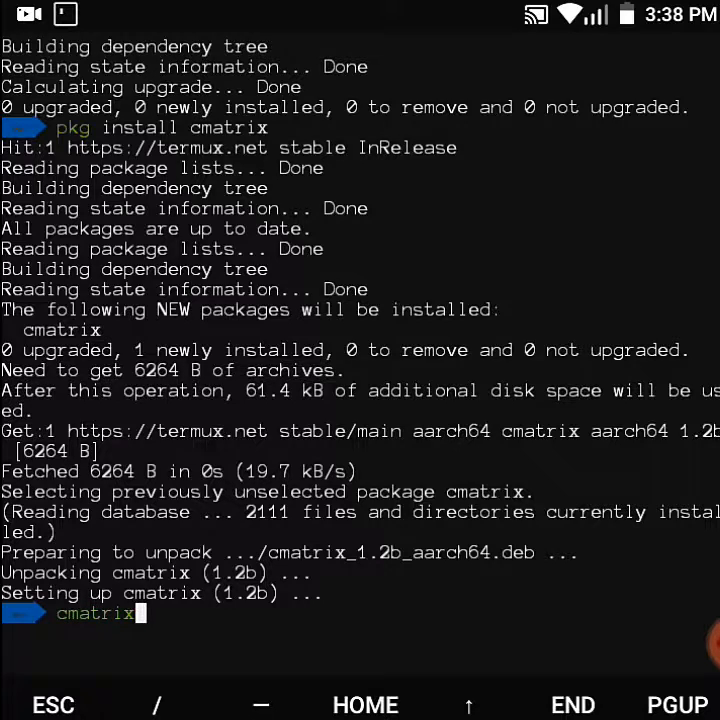
- Launch cmatrix so falling green characters fill the terminal
{"action": "key", "text": "Return"}
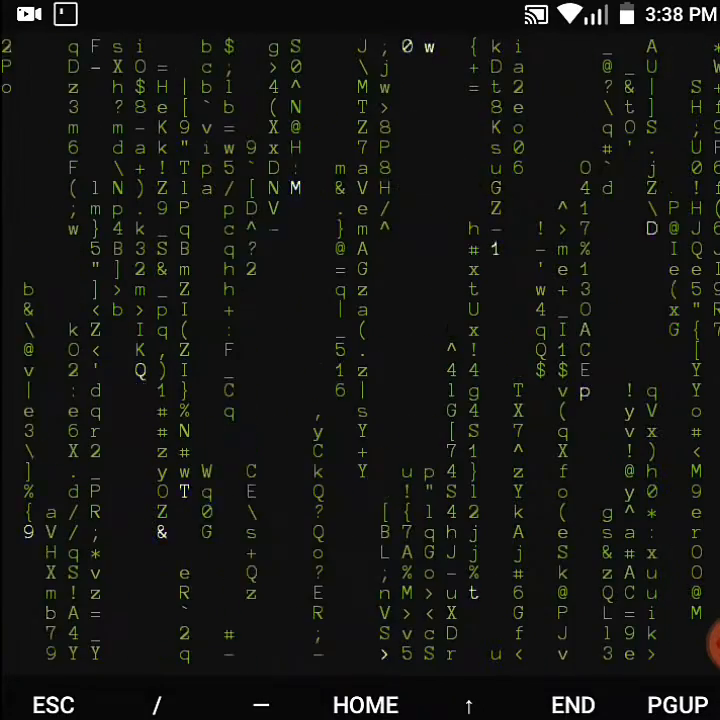
{"action": "key", "text": "q"}
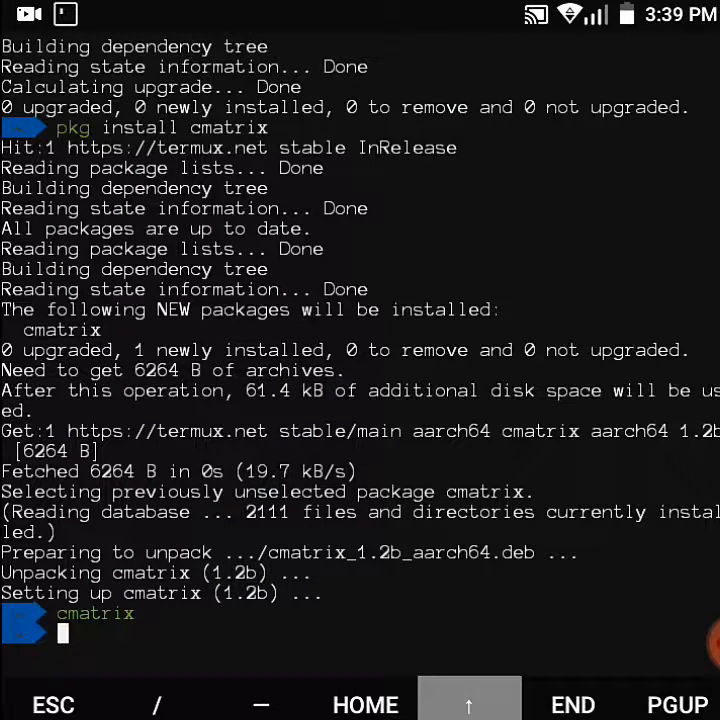
{"action": "type", "text": "cmatrix"}
{"action": "key", "text": "Return"}
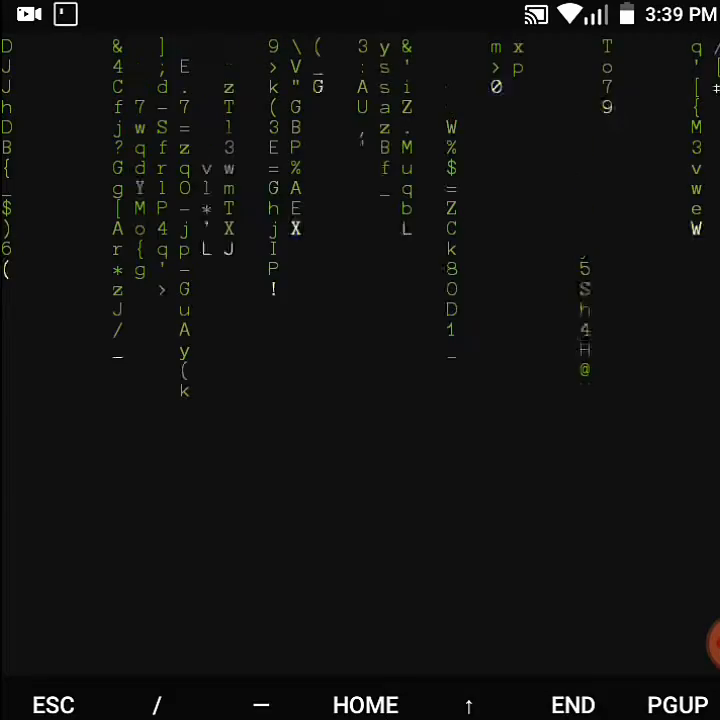